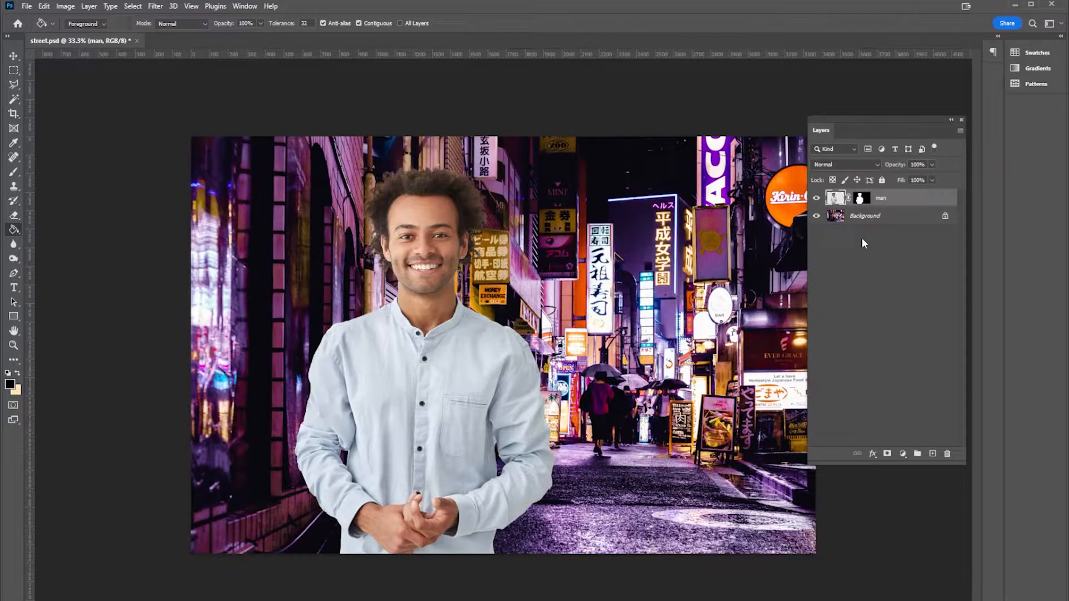
click(66, 6)
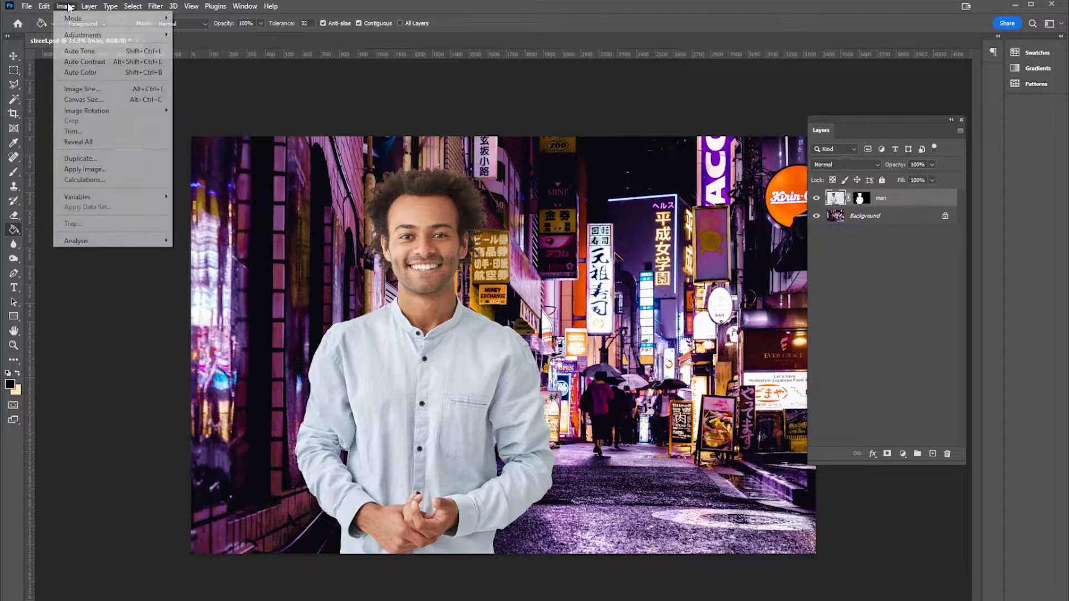
mouse_move(83, 35)
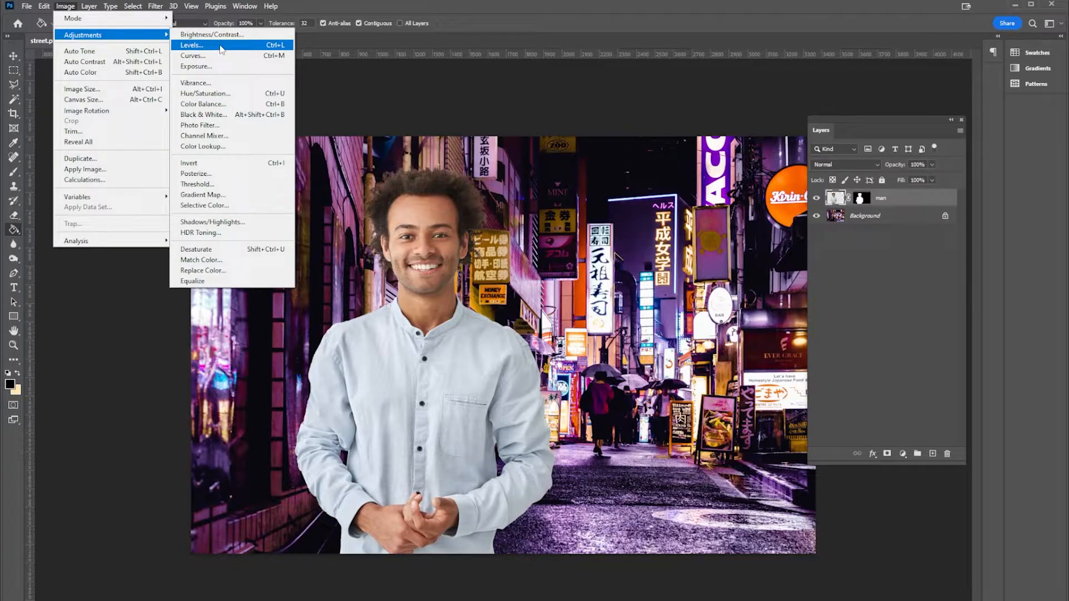
click(332, 74)
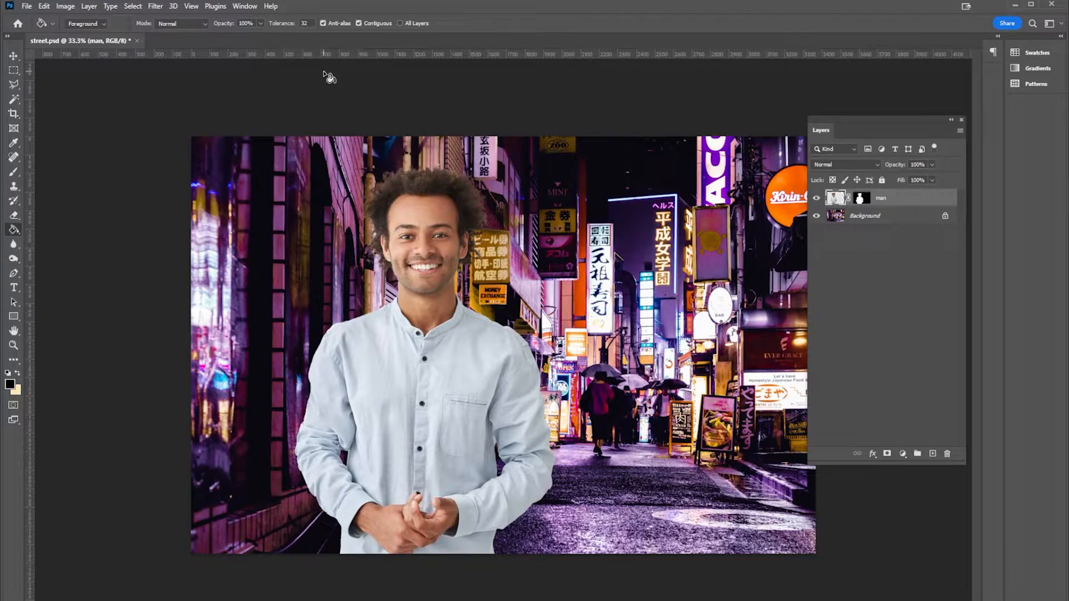
drag(841, 116, 749, 91)
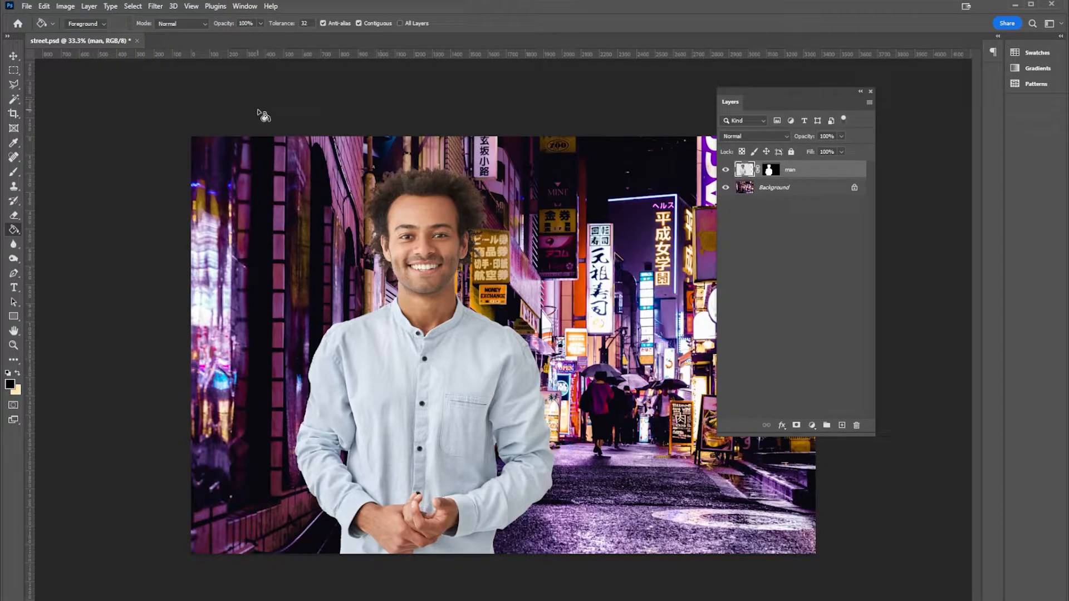
click(244, 6)
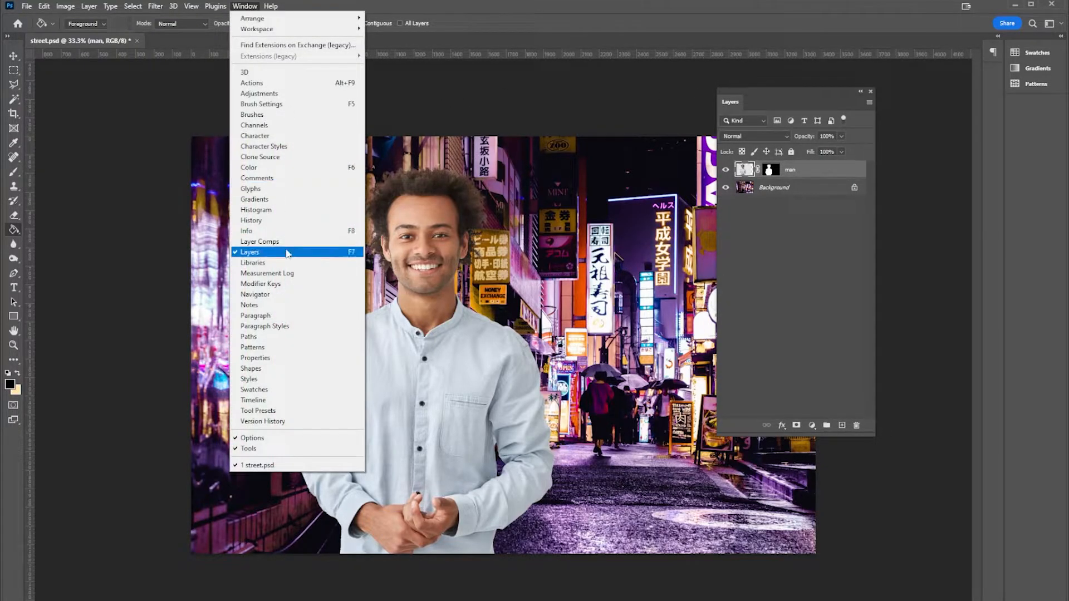
click(813, 293)
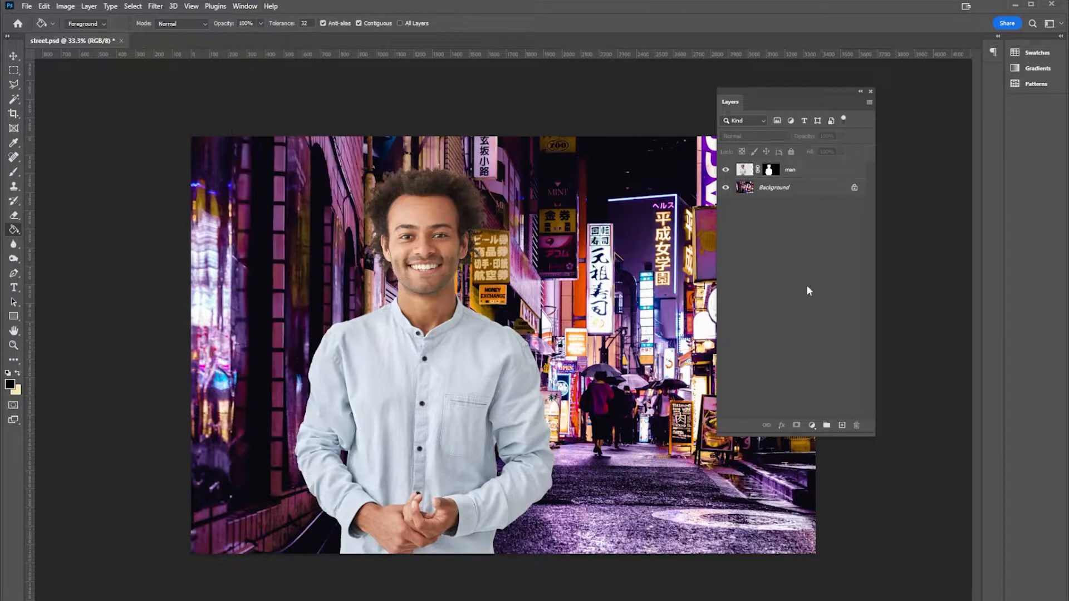
Add a Levels adjustment layer directly above the man layer
click(797, 174)
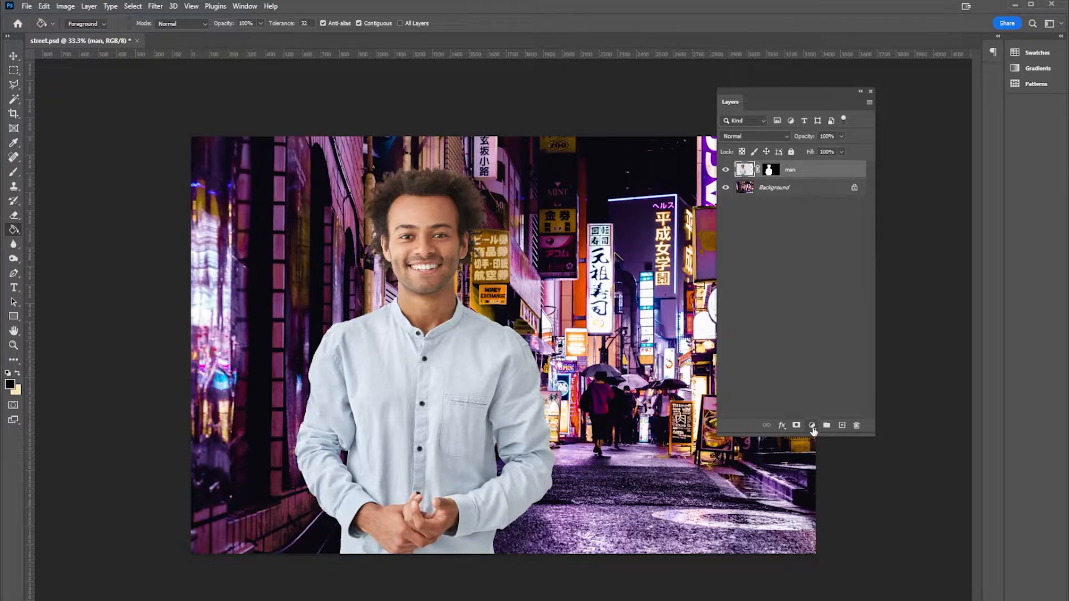
click(812, 426)
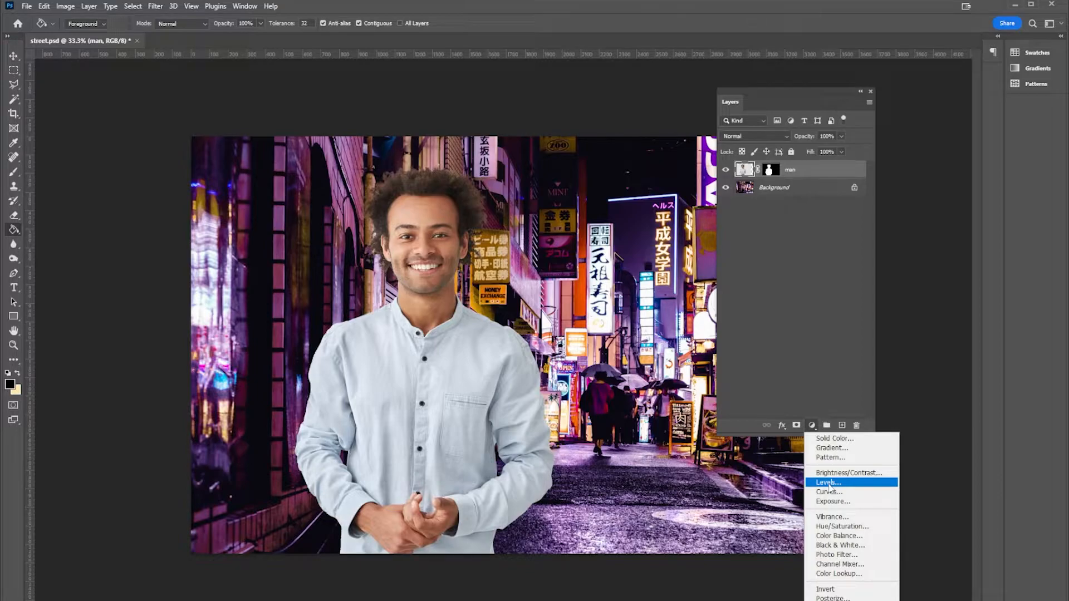
click(826, 483)
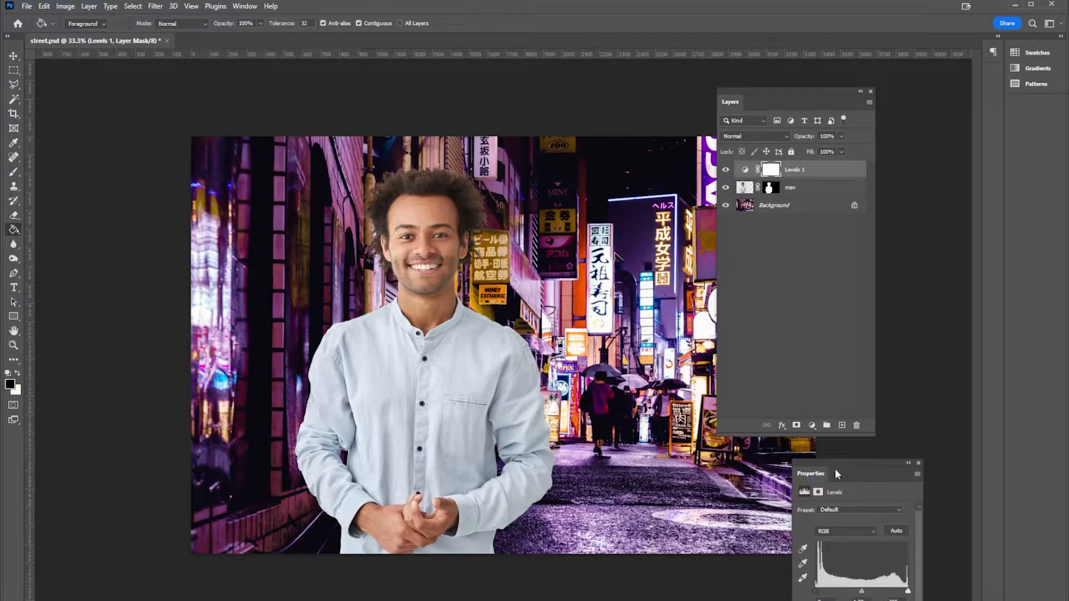
drag(842, 464, 624, 172)
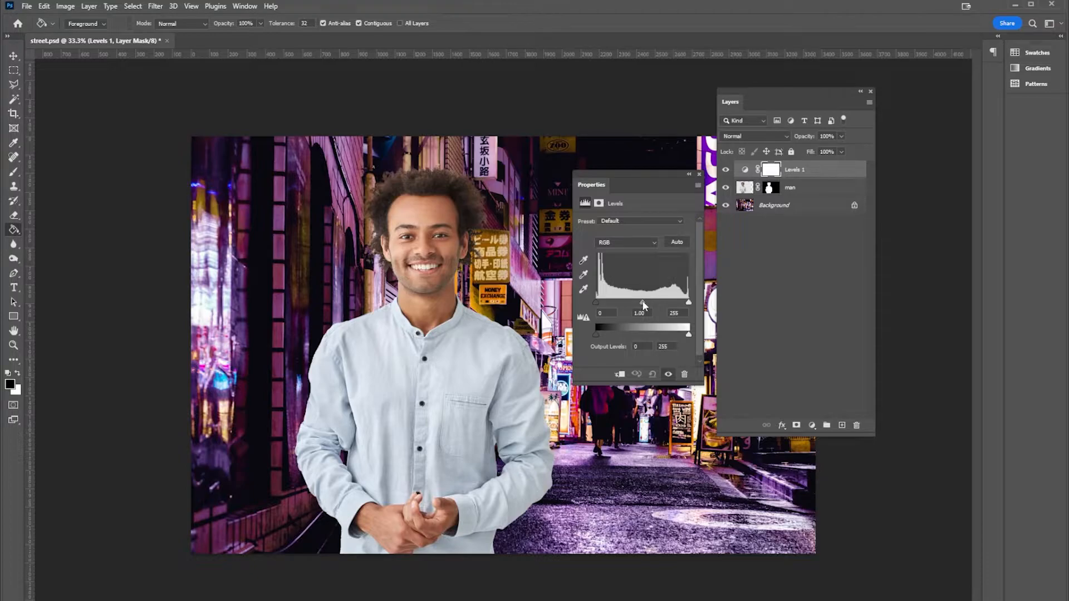
Clip the Levels adjustment to the man layer and set its RGB midtones to 1.12
drag(642, 304, 619, 303)
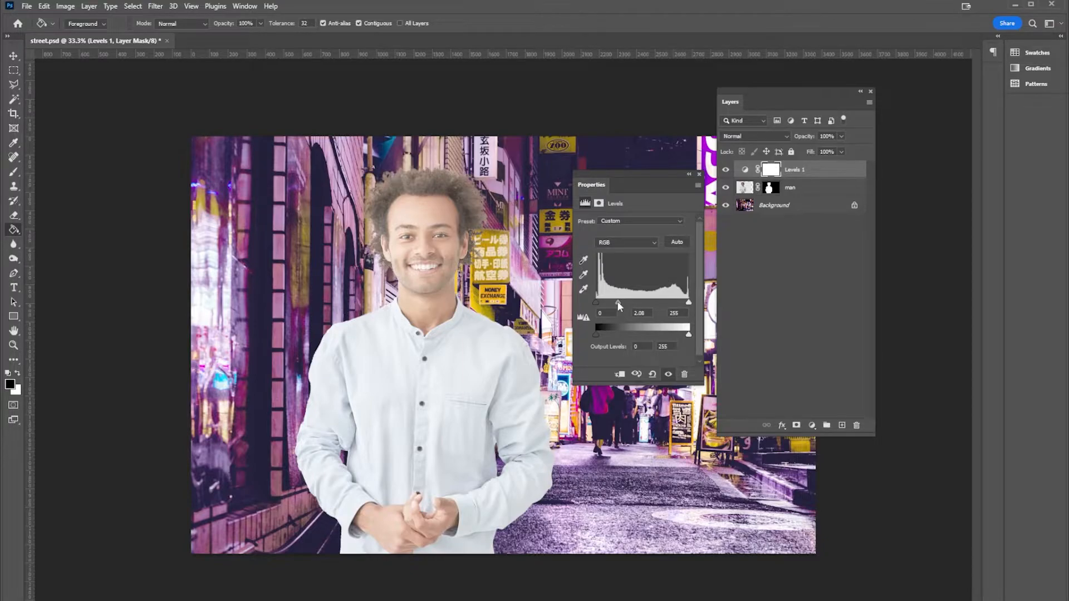
click(621, 375)
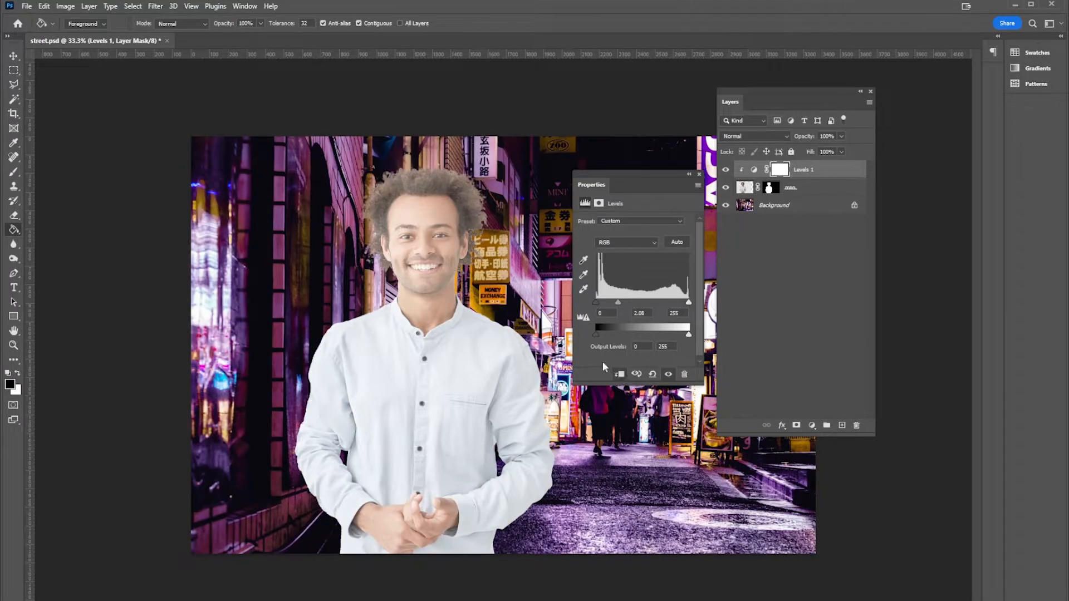
drag(619, 303, 642, 303)
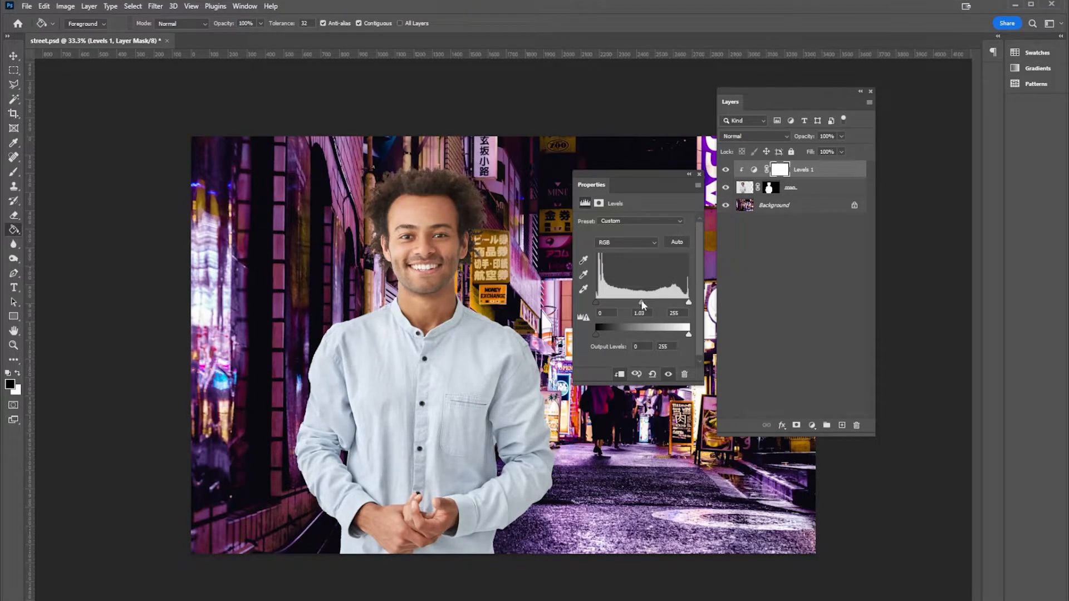
mouse_move(642, 302)
mouse_down()
mouse_move(592, 302)
mouse_move(638, 303)
mouse_up()
drag(627, 176, 710, 244)
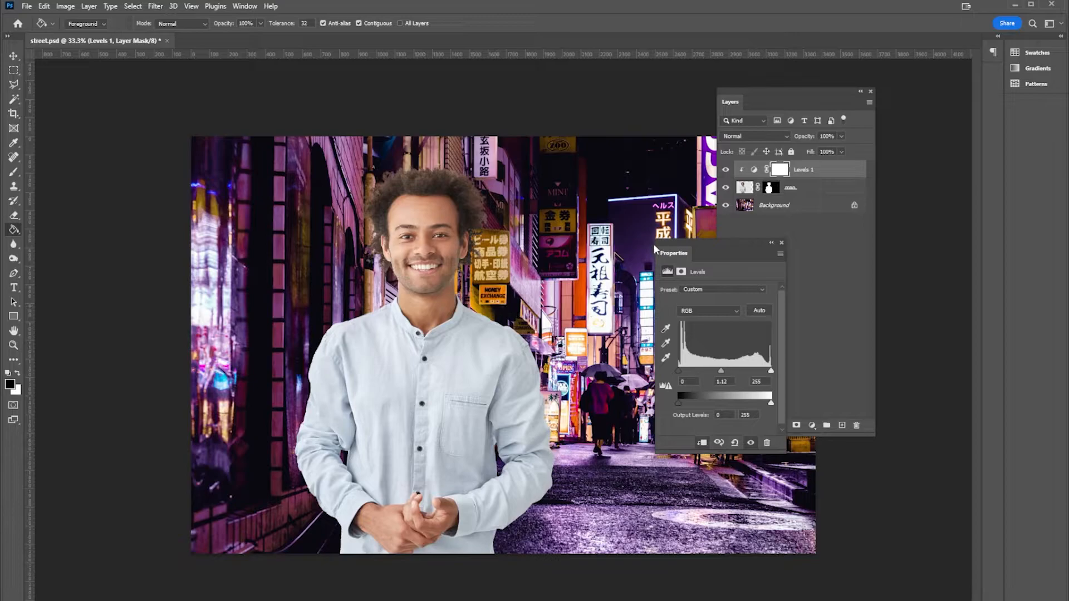
drag(701, 248, 623, 189)
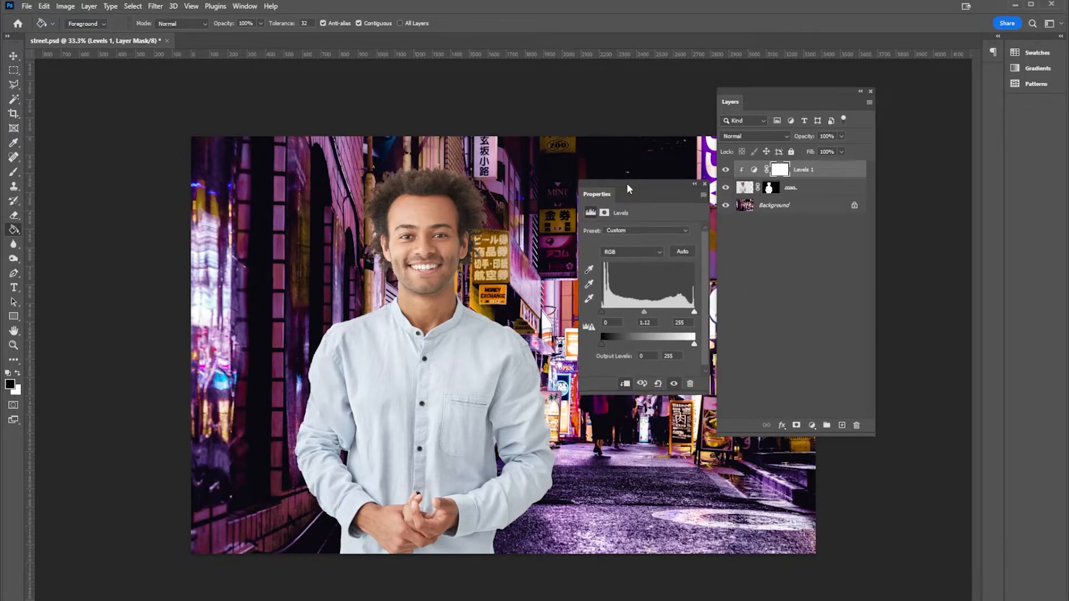
In the Levels adjustment, set the midtones to 1.30 for the red channel and 1.24 for the blue channel
click(613, 251)
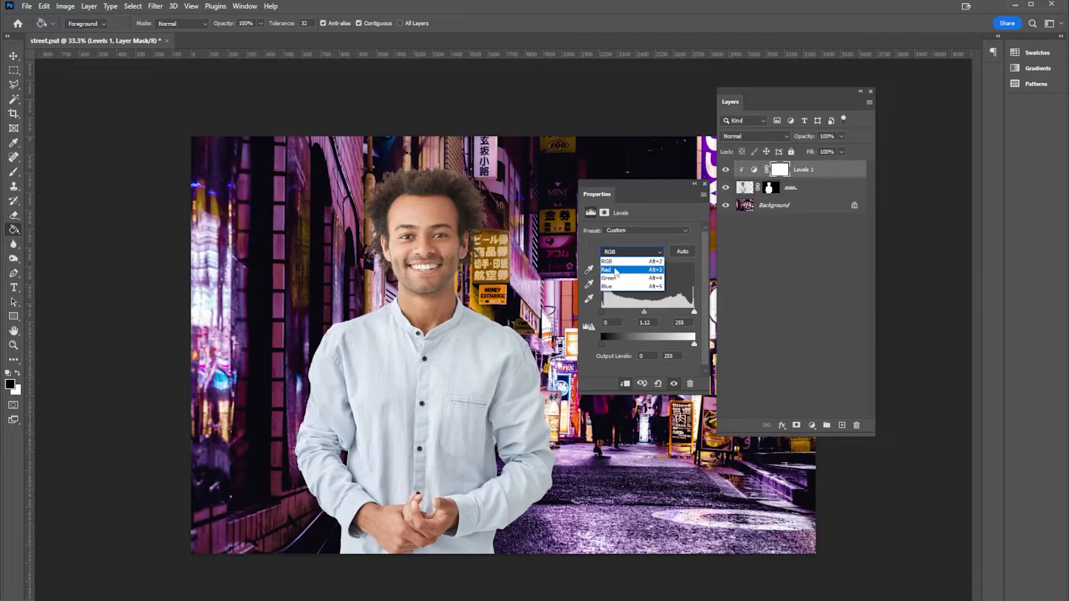
click(616, 271)
drag(648, 312, 640, 312)
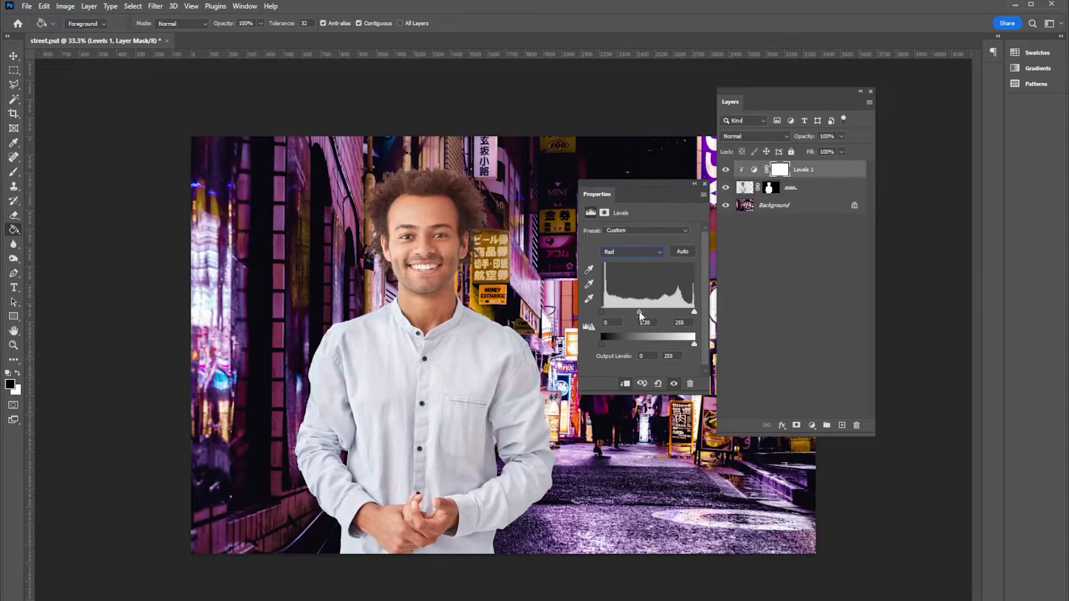
click(635, 255)
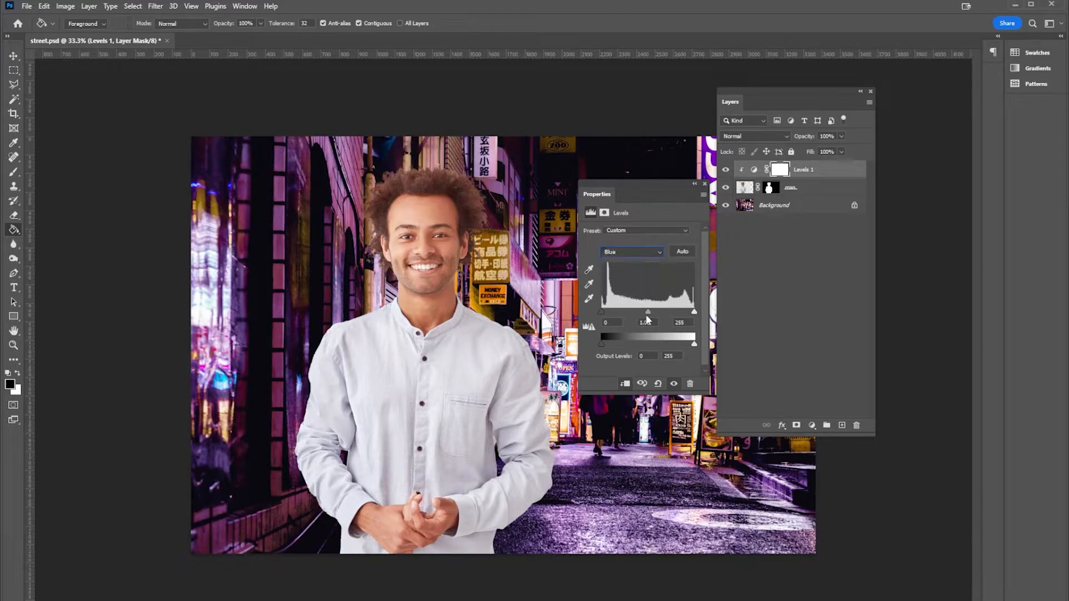
drag(648, 313, 643, 314)
Slightly lower the green channel's midtones in the Levels adjustment and set the RGB black input level to 12
click(626, 255)
click(624, 278)
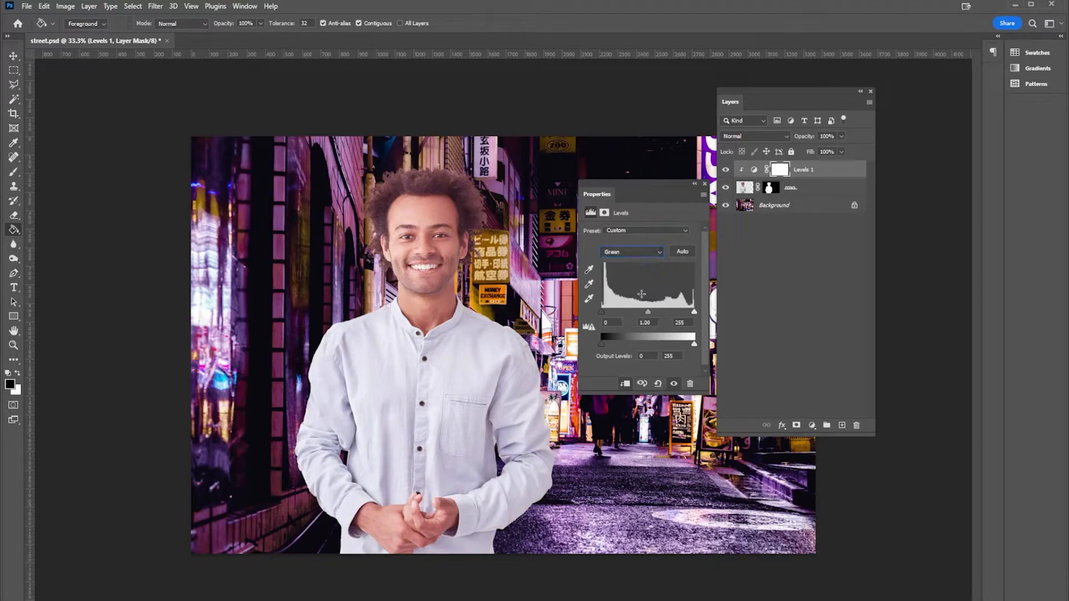
drag(648, 310, 651, 311)
click(630, 253)
click(633, 261)
drag(603, 312, 651, 312)
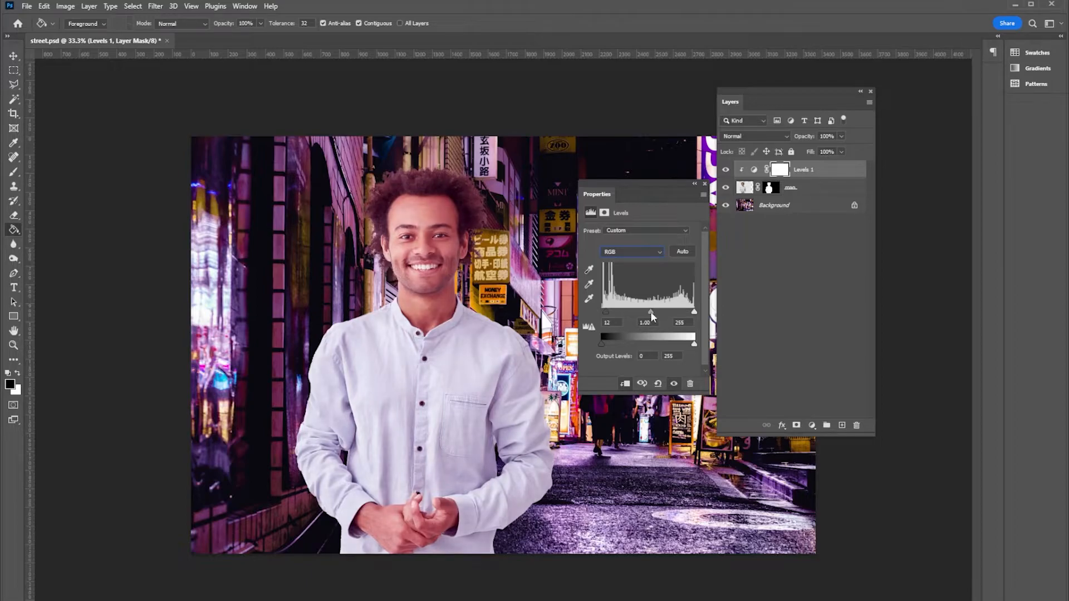
Set the black input level to 11 for the red channel and 15 for the blue channel
click(630, 252)
click(618, 272)
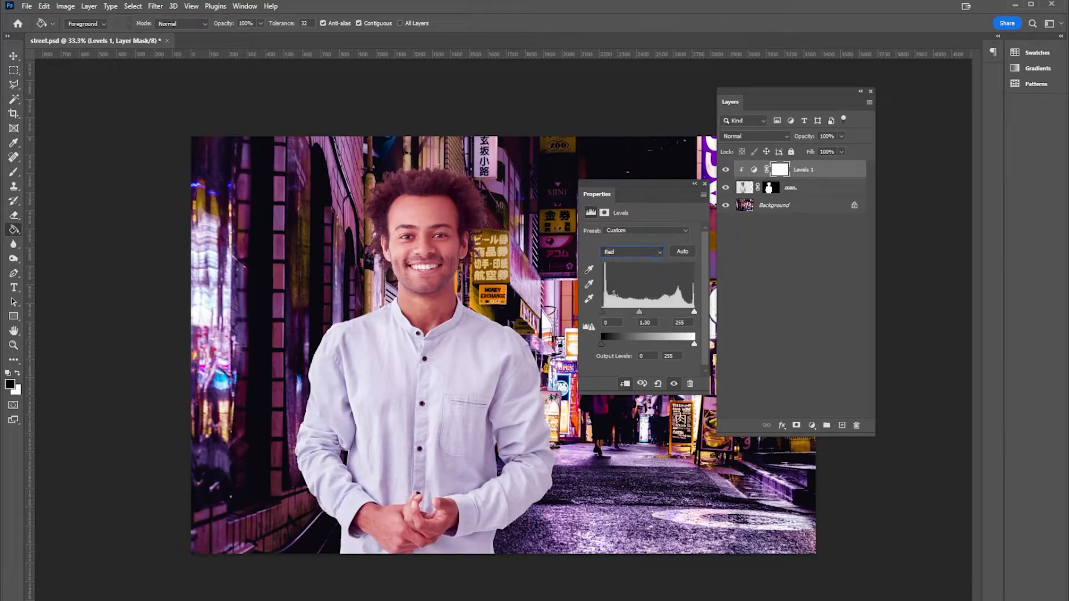
drag(603, 316, 605, 313)
click(627, 254)
click(616, 290)
drag(604, 314, 606, 314)
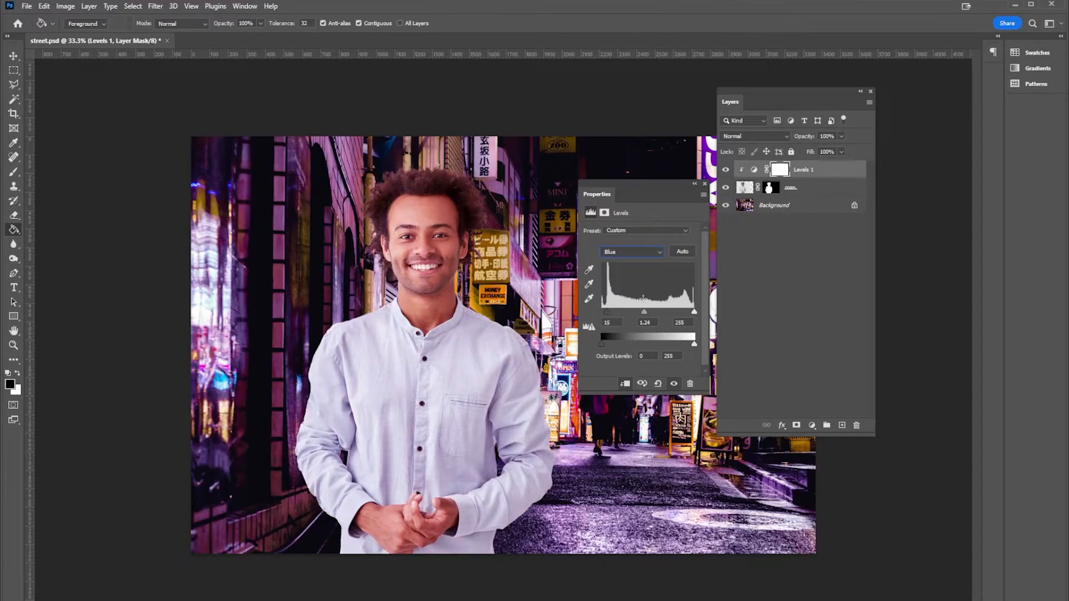
Set the green channel's input levels to 11 for black and 249 for white, and brighten its midtones slightly
click(644, 252)
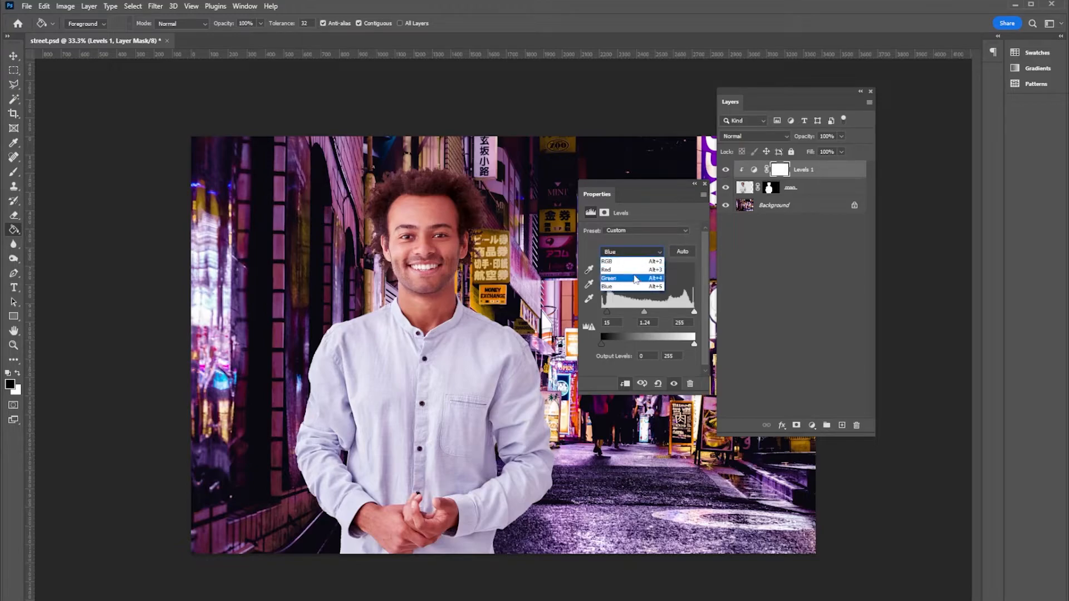
click(636, 278)
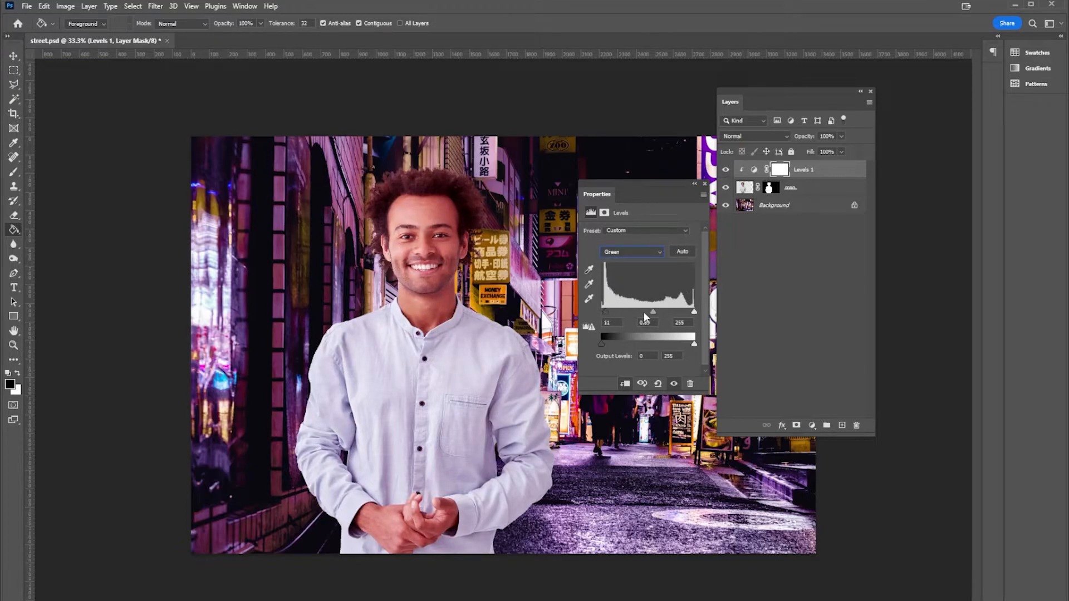
drag(653, 313, 692, 313)
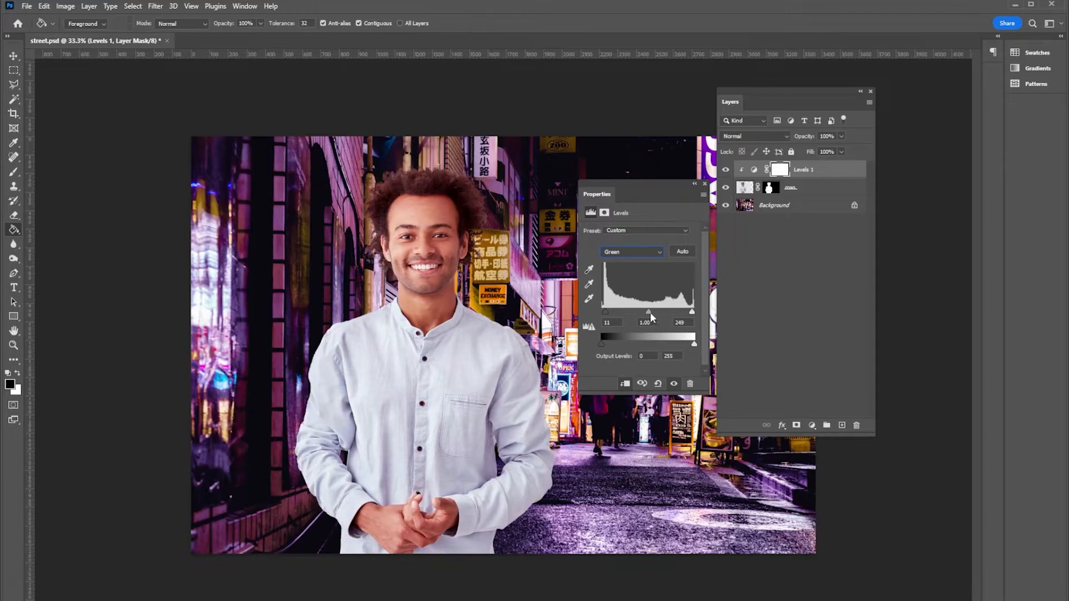
Set the white input level to 240 for the red channel and 229 for the blue channel
click(632, 252)
click(618, 269)
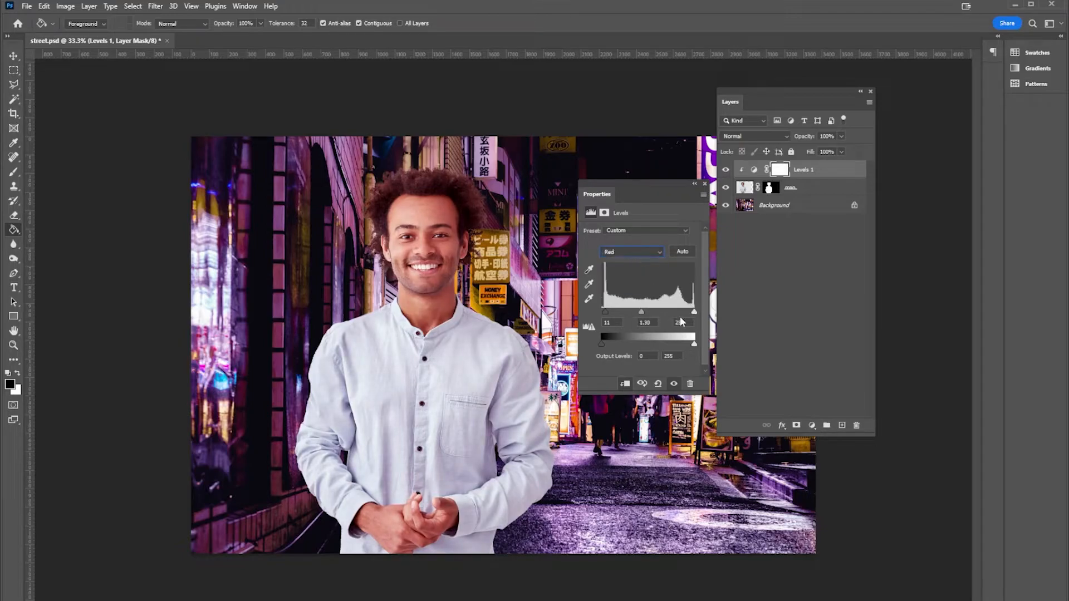
drag(693, 312, 689, 312)
click(643, 253)
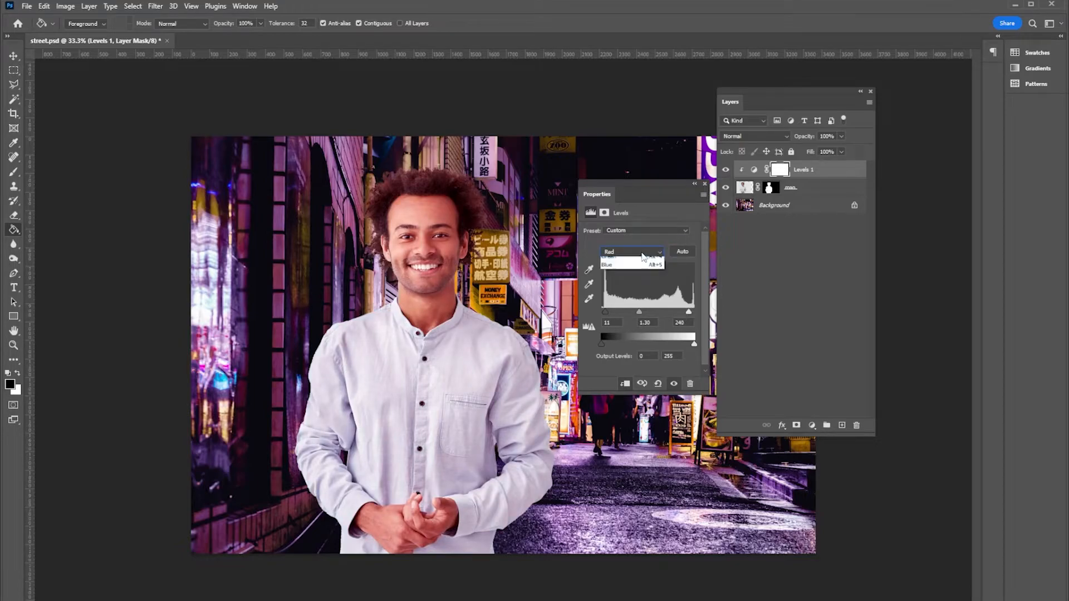
click(640, 288)
drag(695, 313, 686, 313)
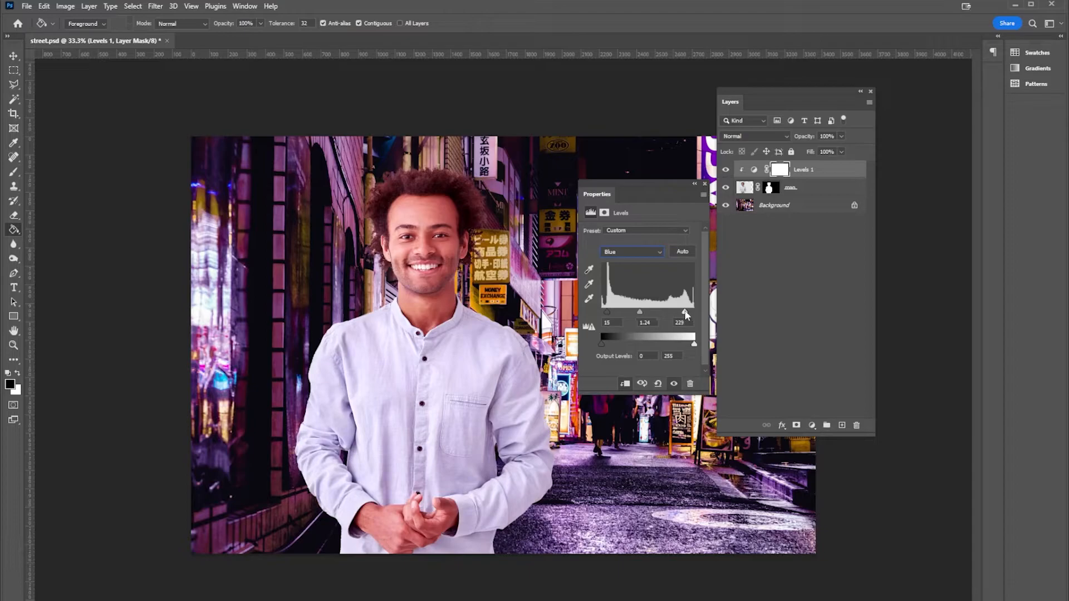
Set the combined RGB levels to midtones 1.10 and white input 247
click(646, 254)
click(641, 262)
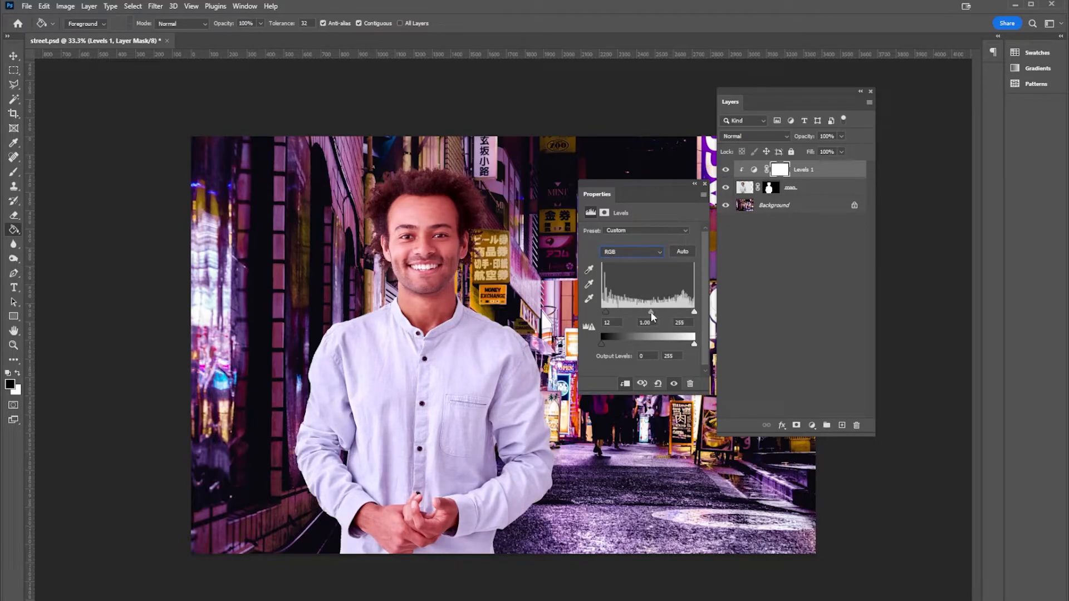
drag(650, 312, 692, 312)
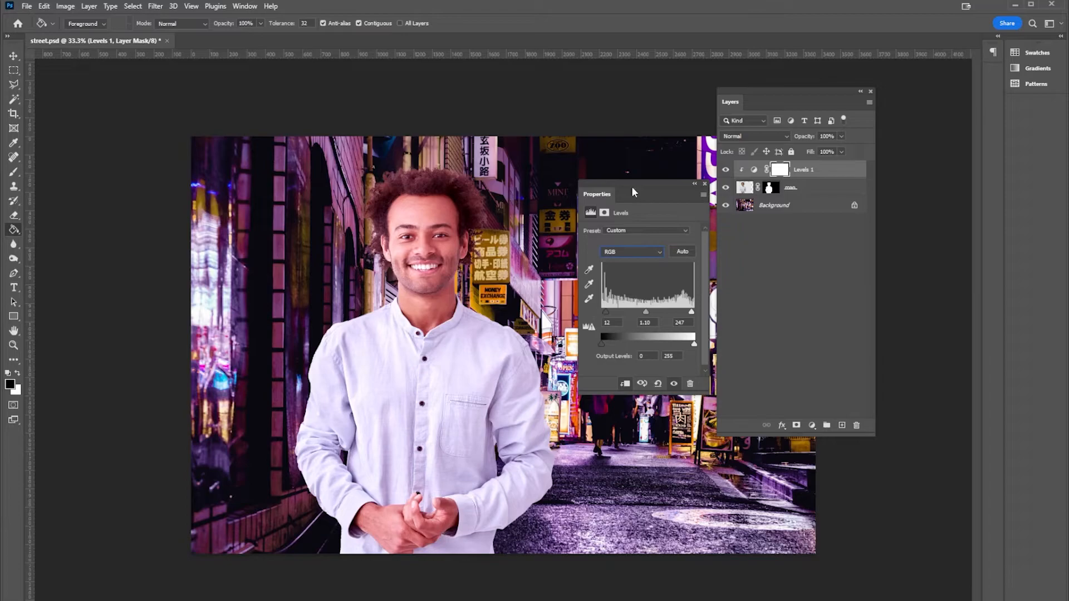
Compare the man with and without the Levels adjustment by toggling that layer's visibility
drag(633, 180, 707, 266)
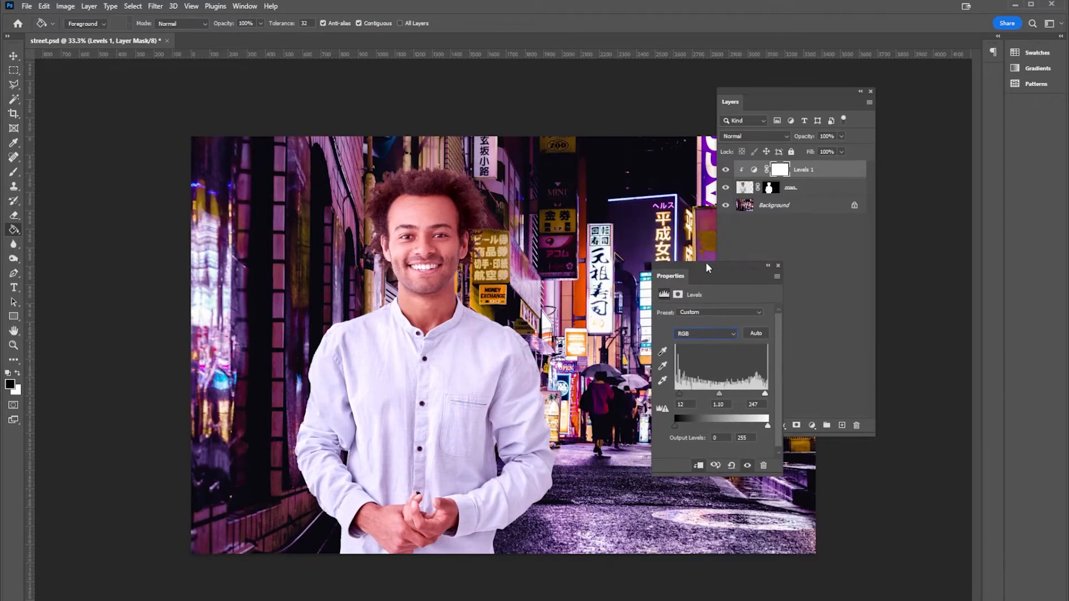
click(726, 171)
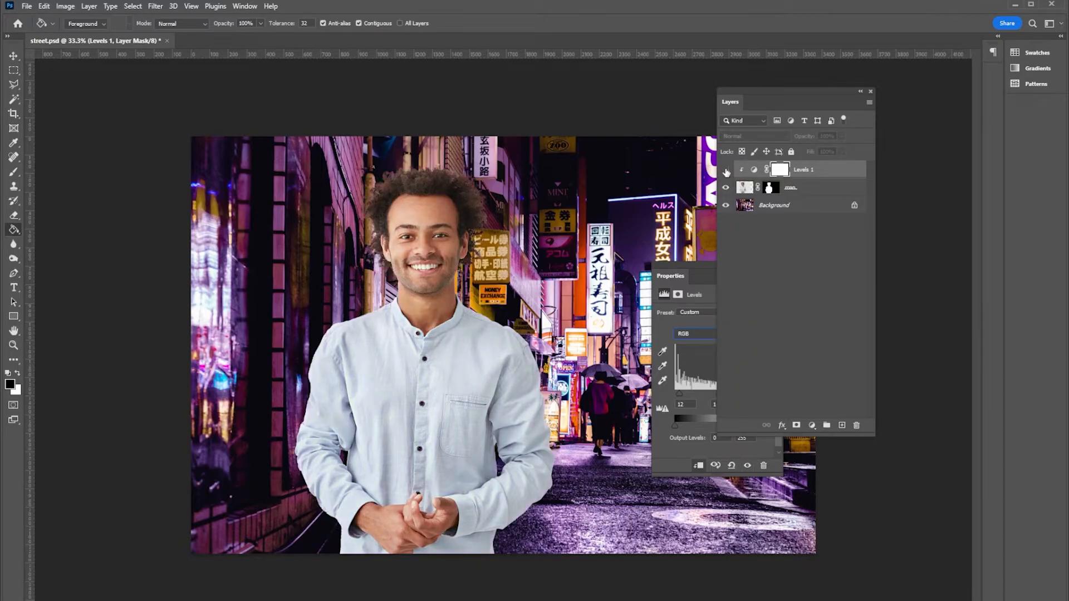
click(726, 171)
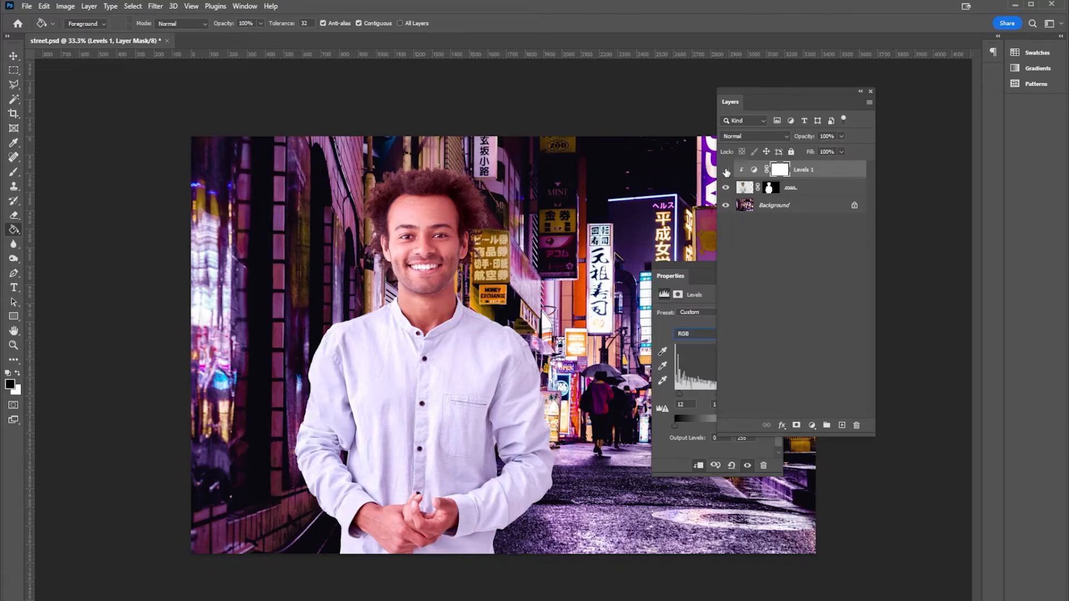
click(726, 171)
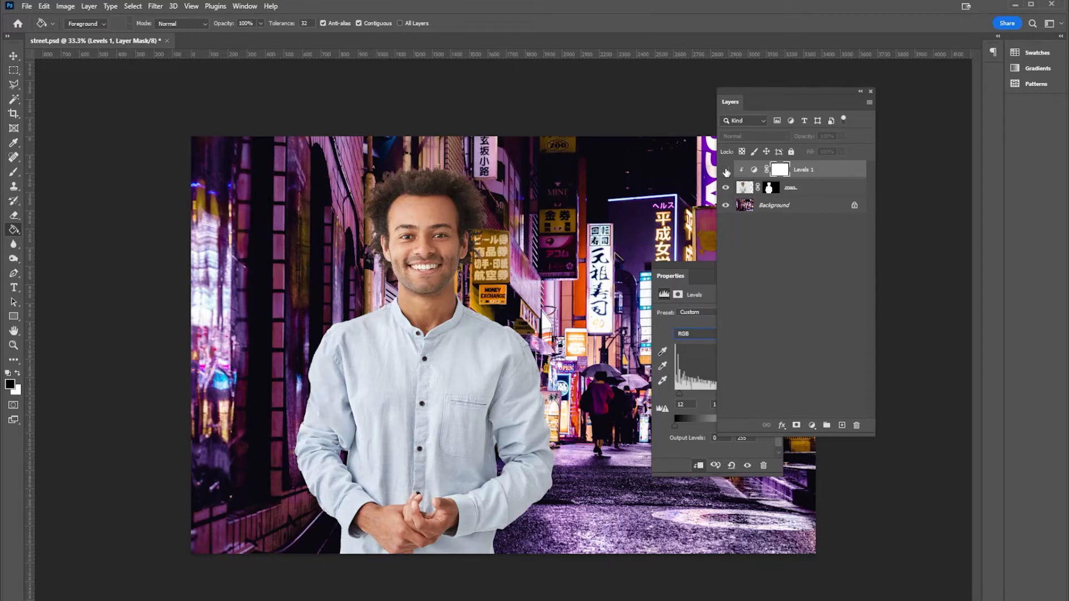
click(726, 170)
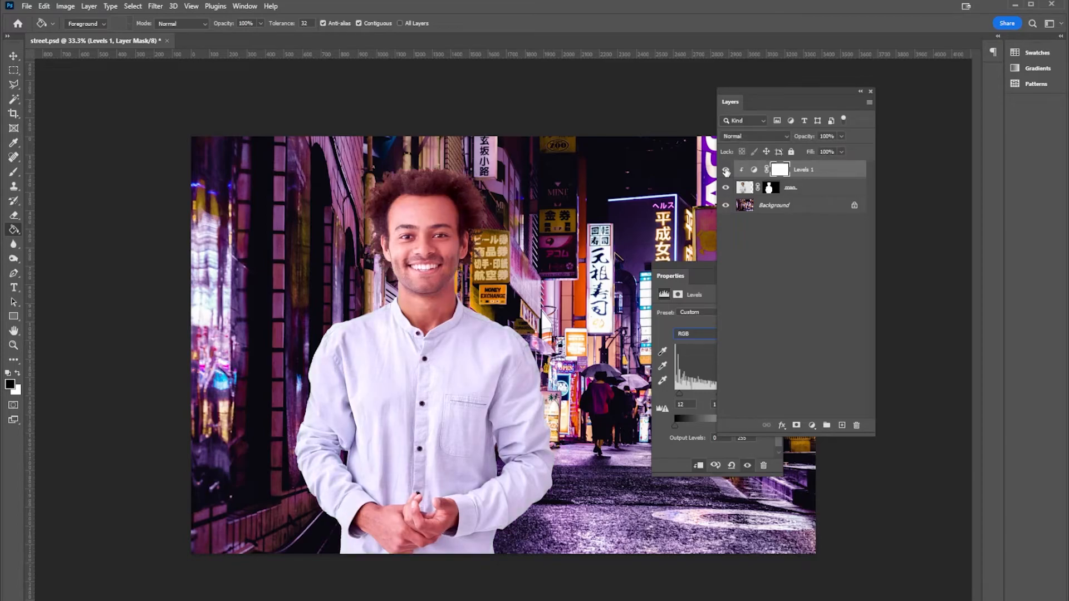
click(726, 171)
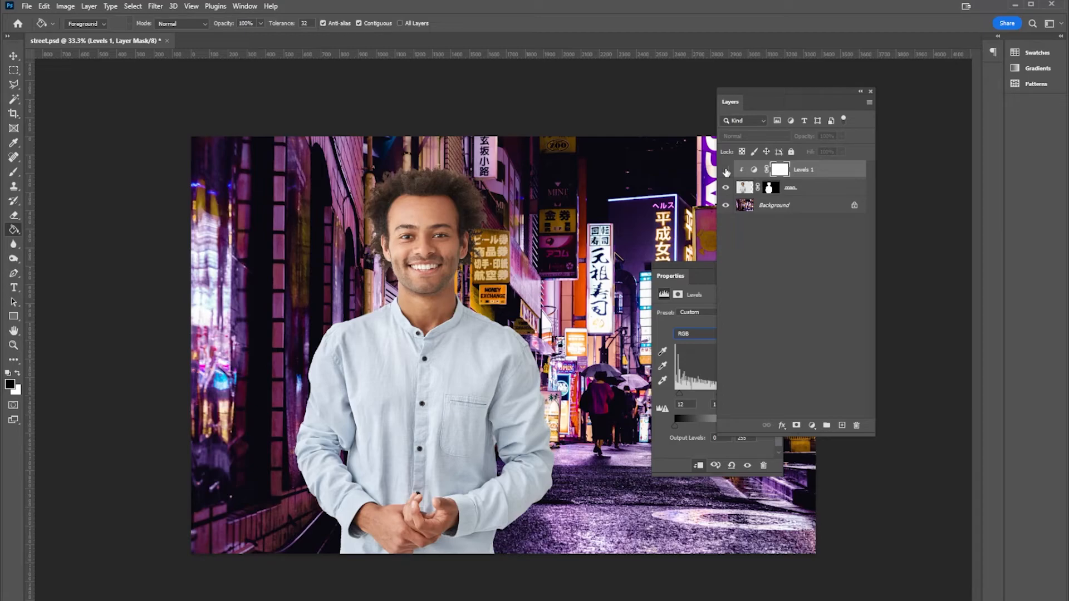
click(726, 171)
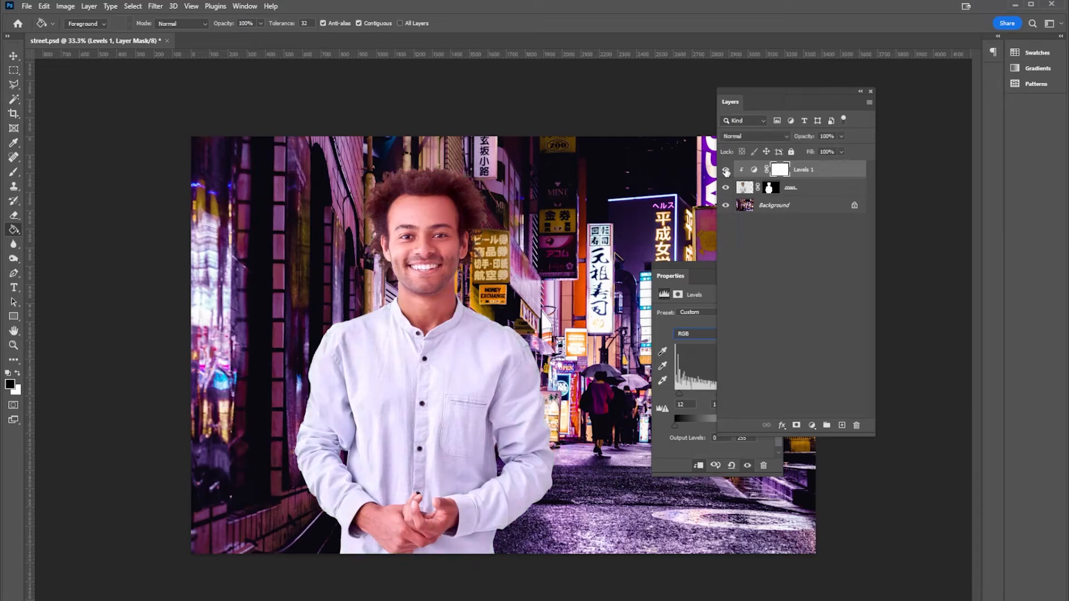